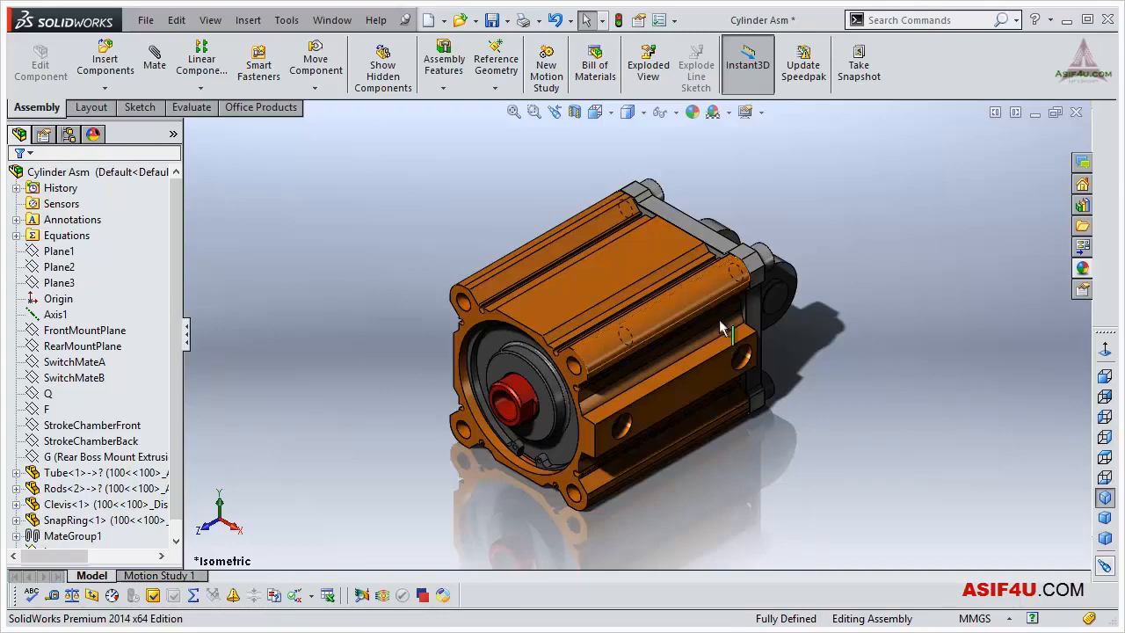
- Examine the cylinder assembly's configuration list and compare it with the active configuration shown beside the assembly name in the design tree
{"action": "middle_click_drag", "start_coordinate": [807, 450], "coordinate": [811, 424]}
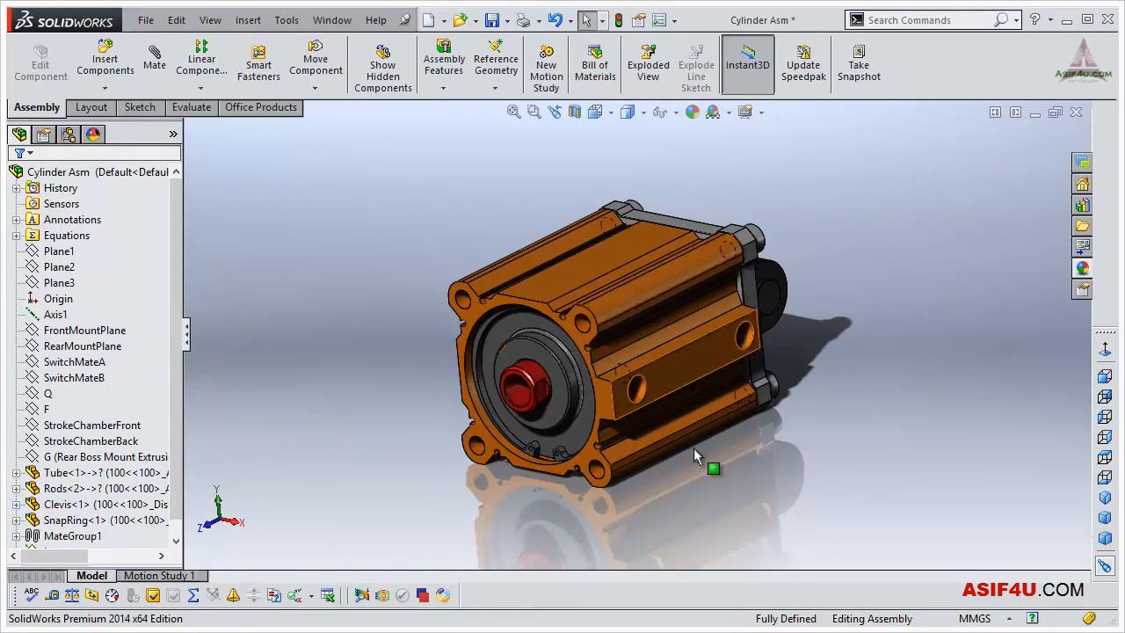
{"action": "middle_click_drag", "start_coordinate": [759, 440], "coordinate": [690, 465]}
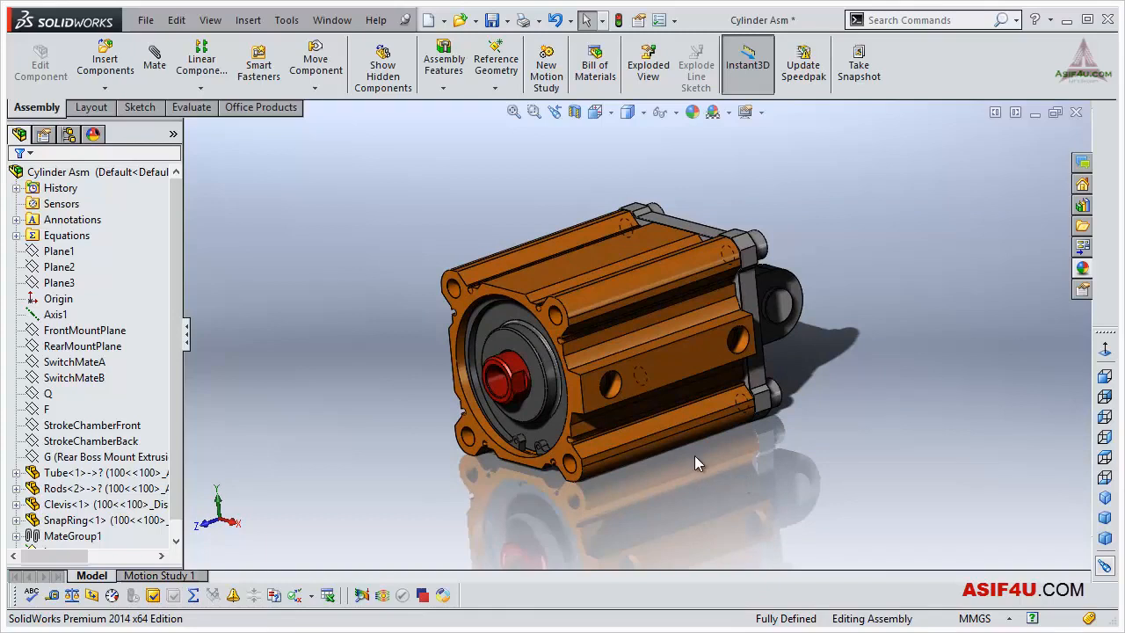
{"action": "left_click", "coordinate": [68, 135]}
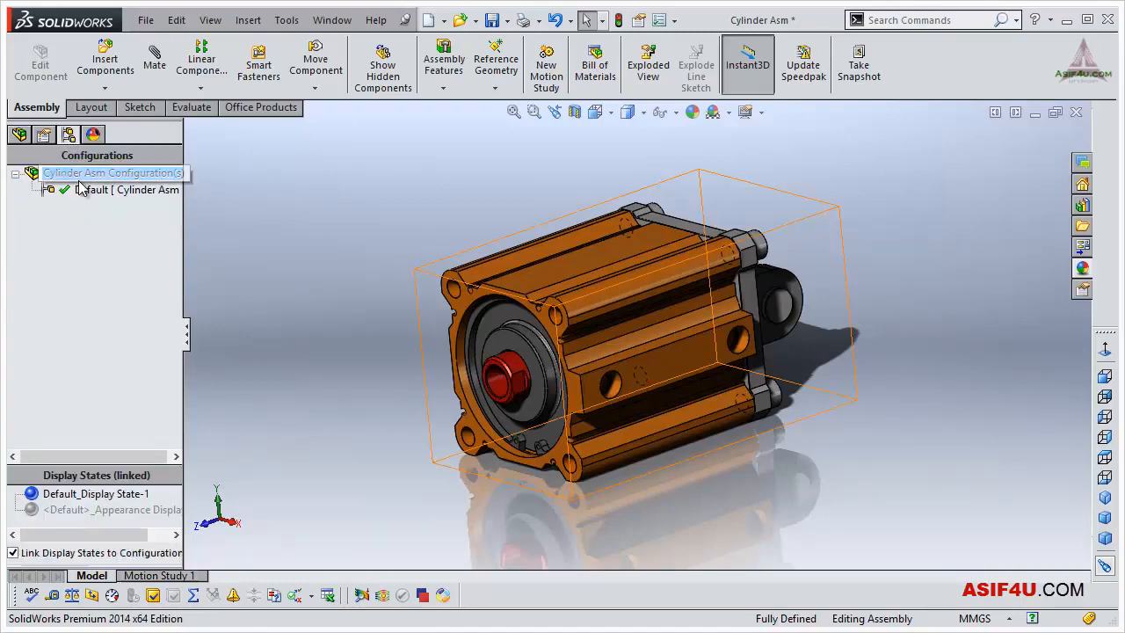
{"action": "left_click", "coordinate": [85, 189]}
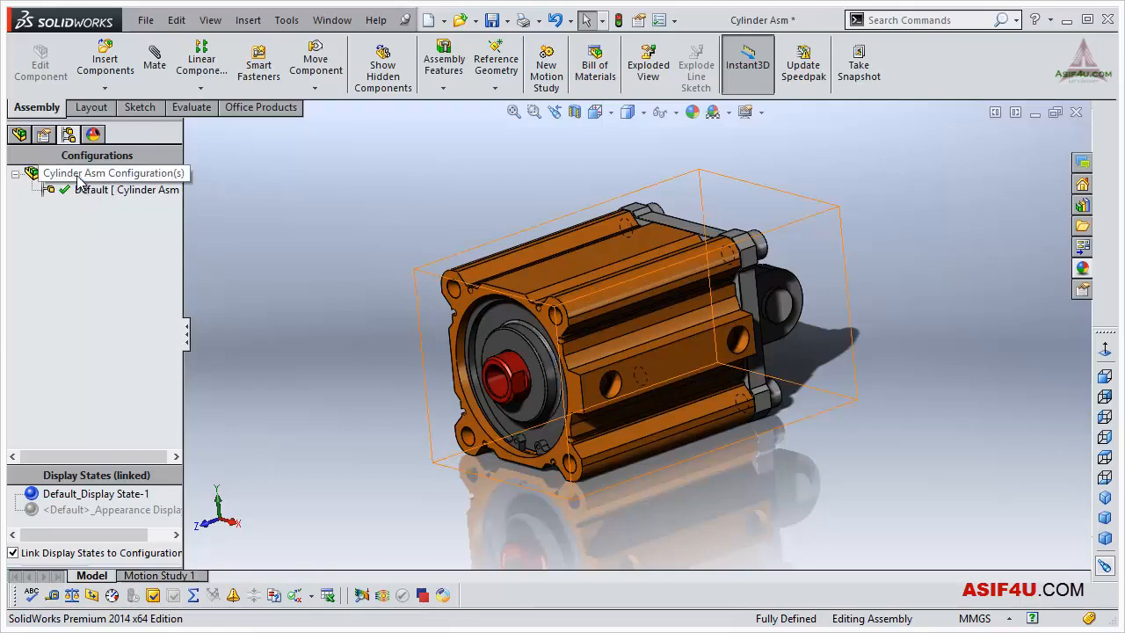
{"action": "left_click", "coordinate": [21, 136]}
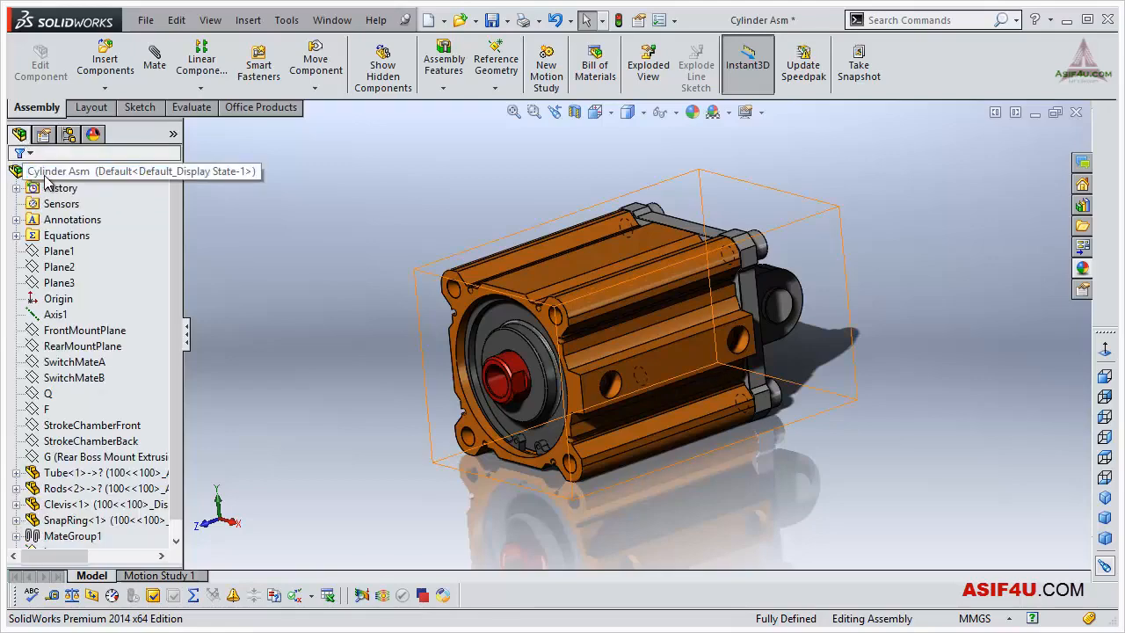
{"action": "left_click", "coordinate": [69, 136]}
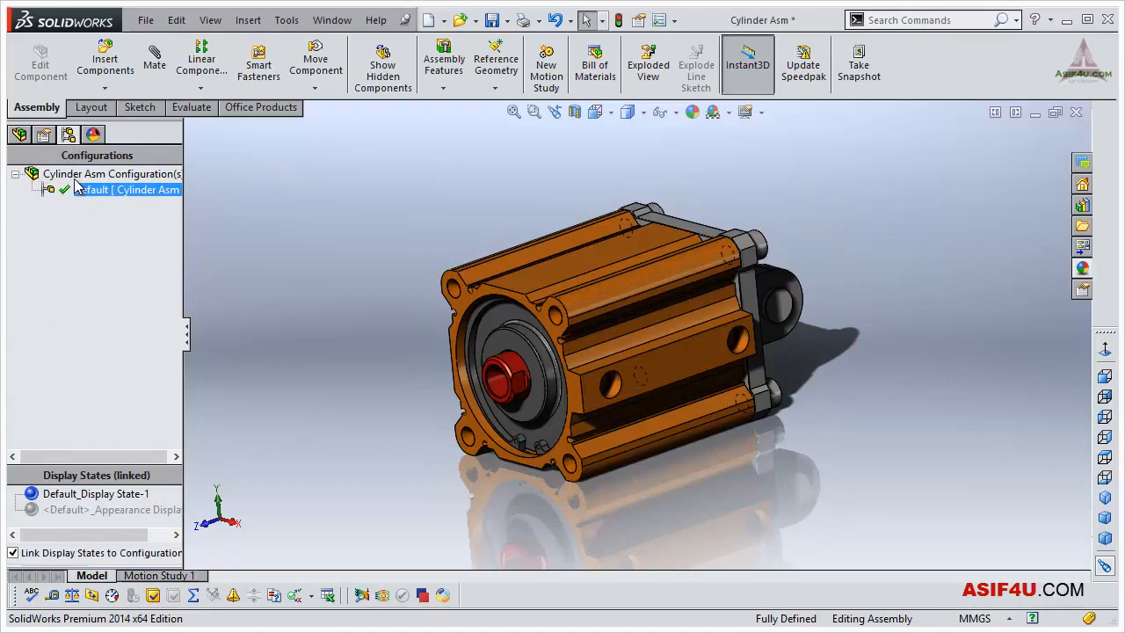
{"action": "left_click", "coordinate": [20, 135]}
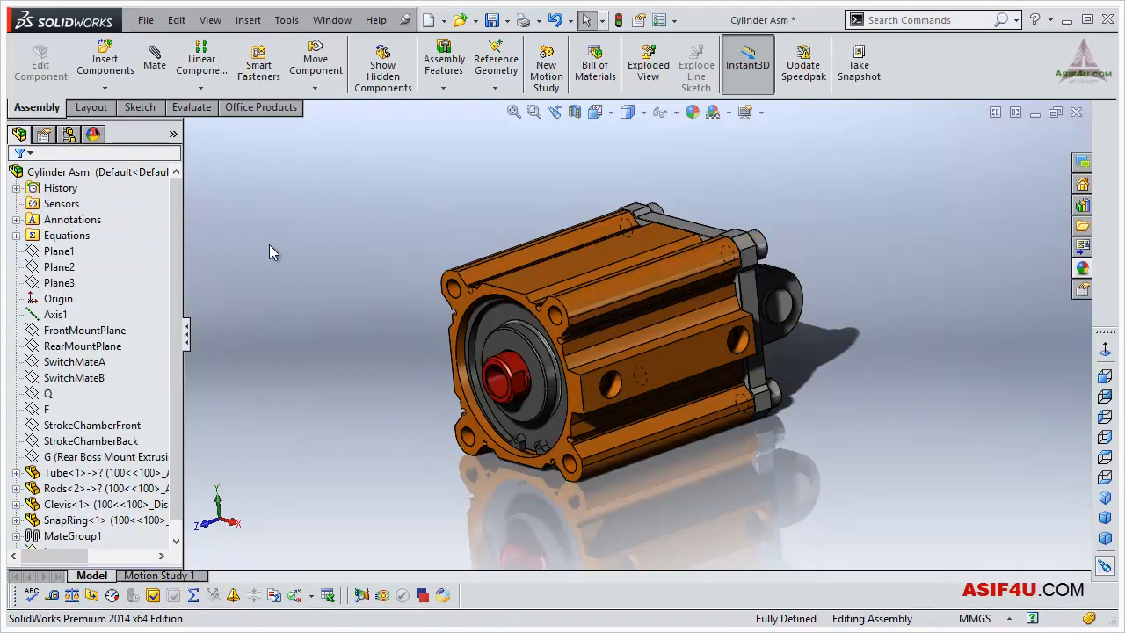
{"action": "left_click", "coordinate": [99, 177]}
{"action": "key", "text": "Escape"}
- Start a new configuration for Cylinder Asm and name it "Cylinder inside"
{"action": "left_click", "coordinate": [69, 136]}
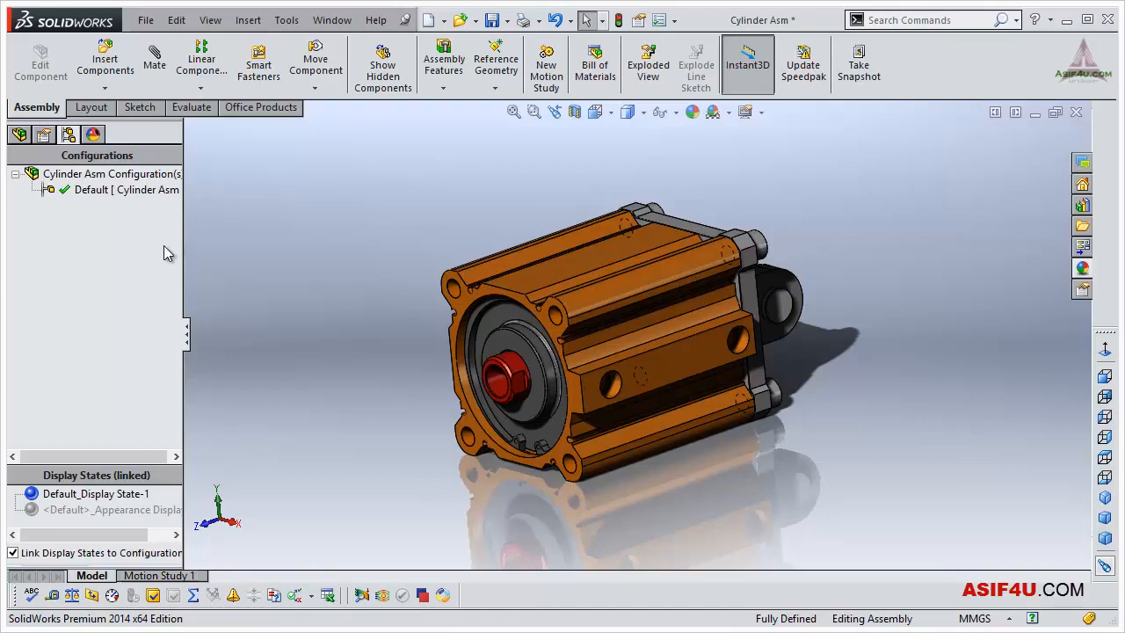
{"action": "right_click", "coordinate": [103, 180]}
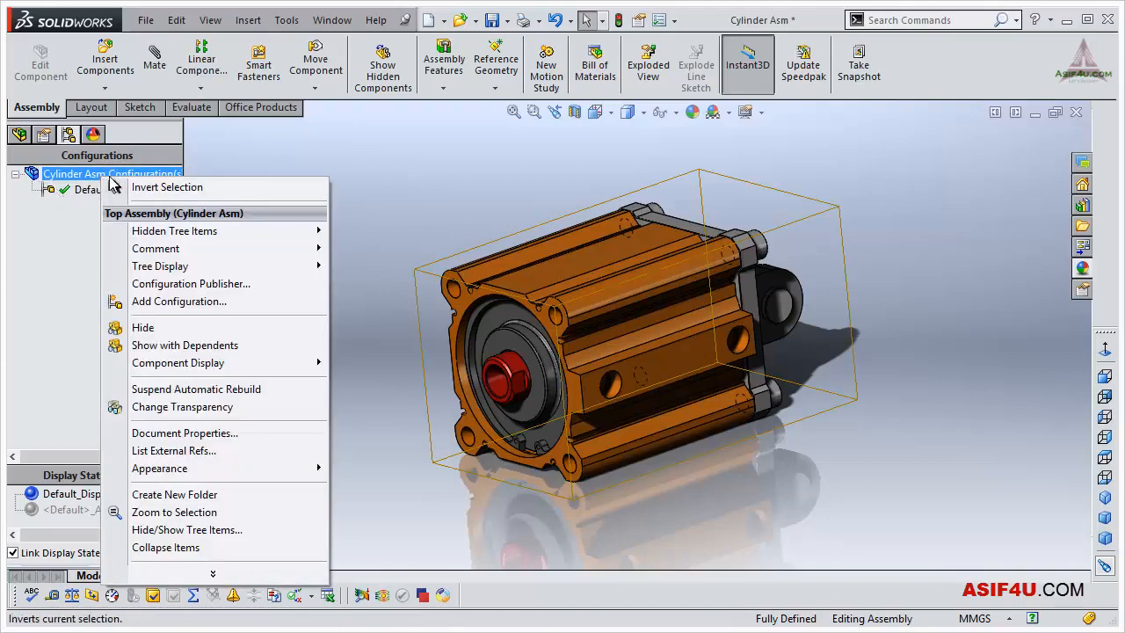
{"action": "left_click", "coordinate": [78, 348]}
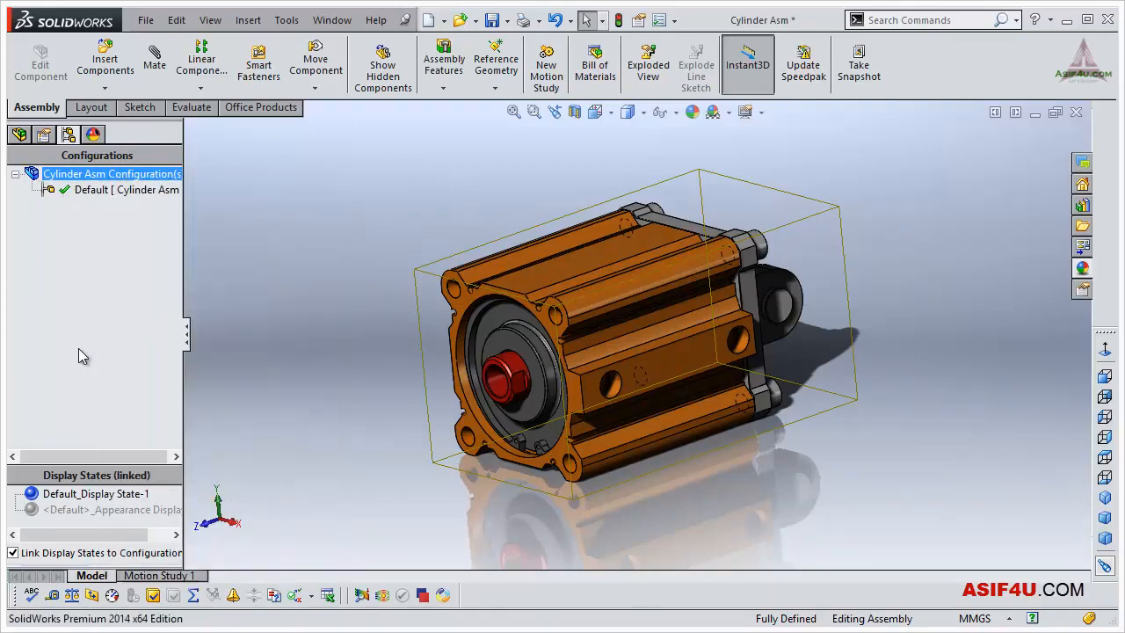
{"action": "right_click", "coordinate": [82, 285]}
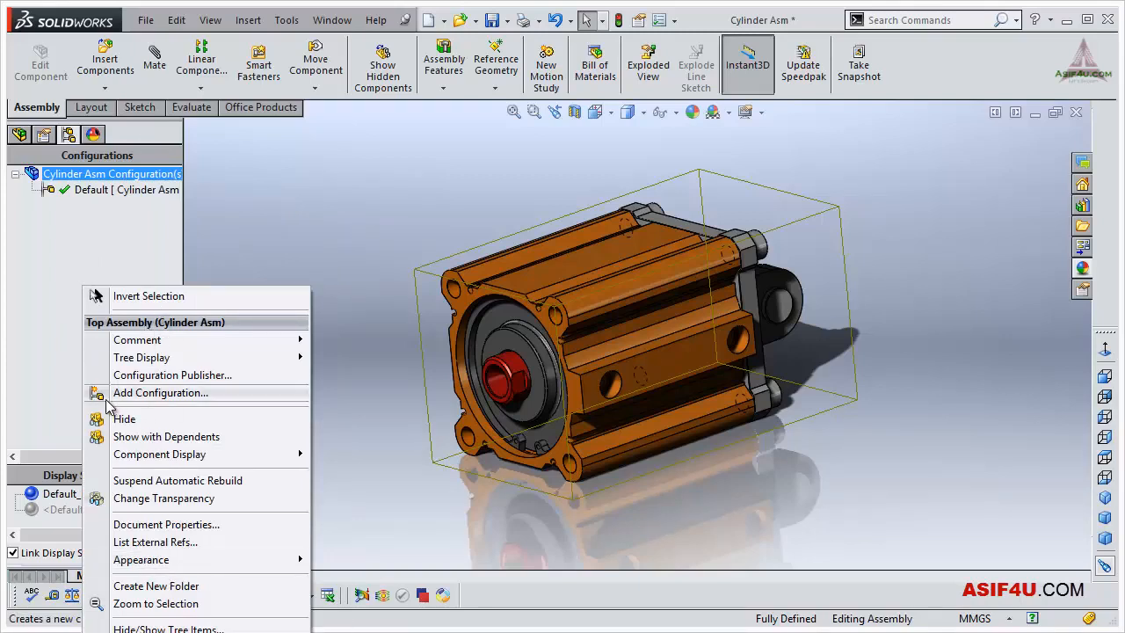
{"action": "left_click", "coordinate": [177, 396]}
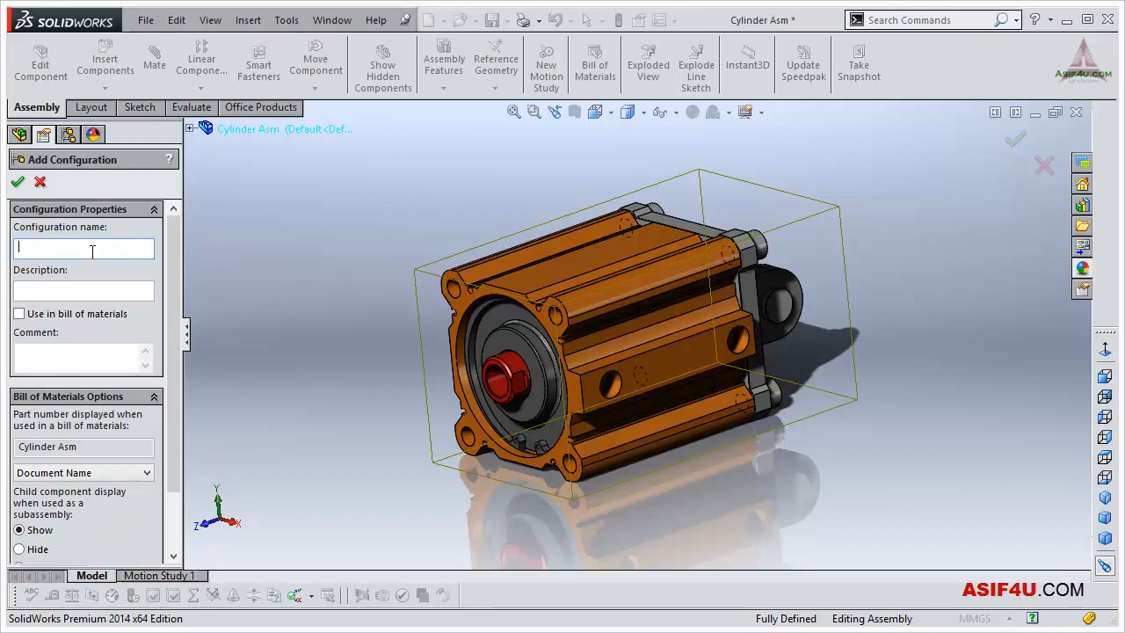
{"action": "type", "text": "Cylinder inside"}
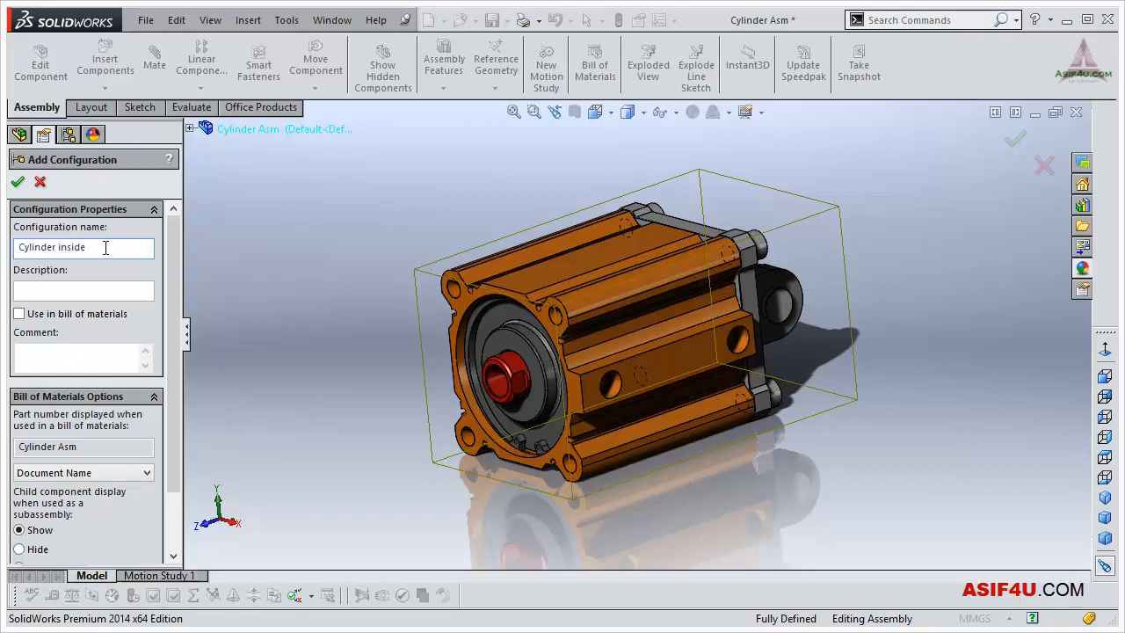
- Review the new configuration's properties and bill of materials options, and create it with an empty description and "Use in bill of materials" off
{"action": "left_click", "coordinate": [37, 289]}
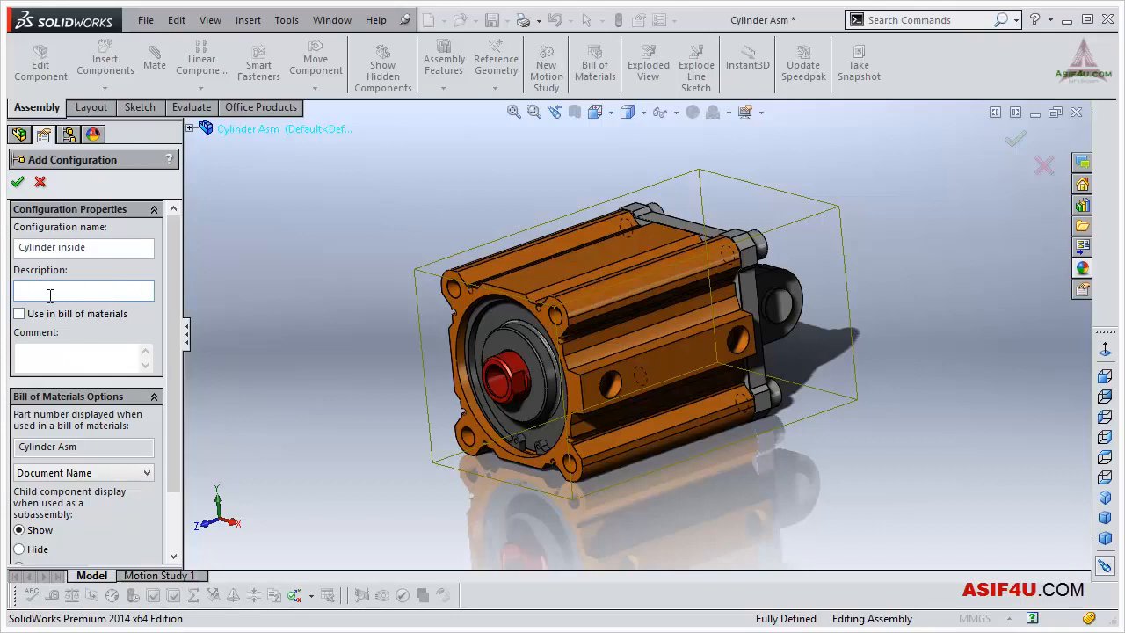
{"action": "left_click_drag", "start_coordinate": [170, 280], "coordinate": [171, 285]}
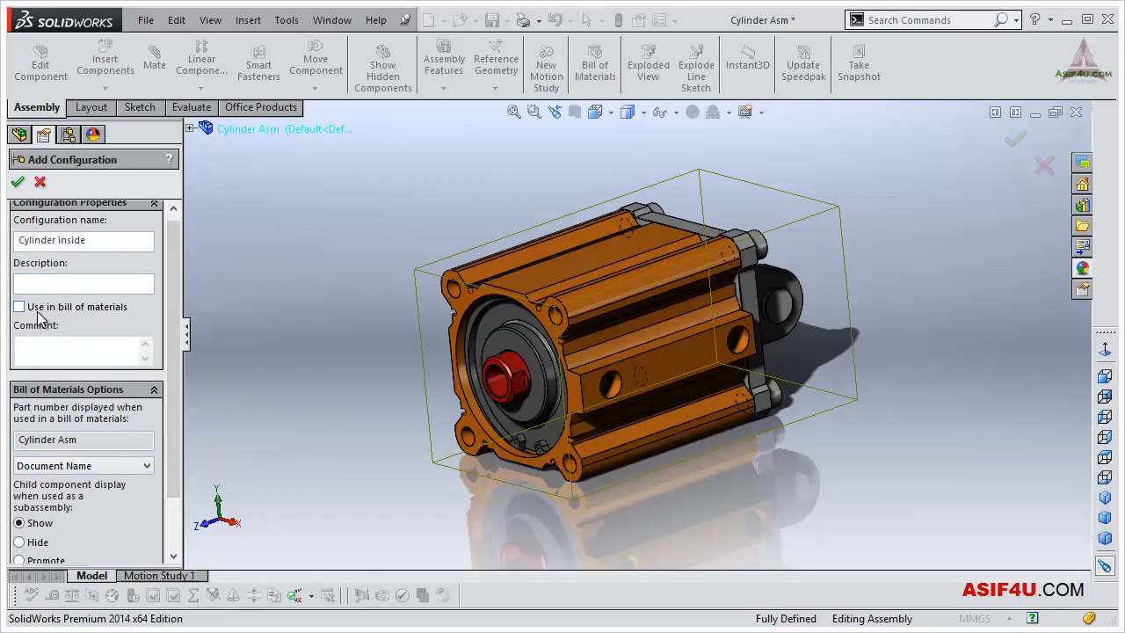
{"action": "left_click", "coordinate": [77, 287]}
{"action": "left_click", "coordinate": [19, 306]}
{"action": "left_click", "coordinate": [19, 306]}
{"action": "scroll", "coordinate": [163, 384], "scroll_direction": "down", "scroll_amount": 2}
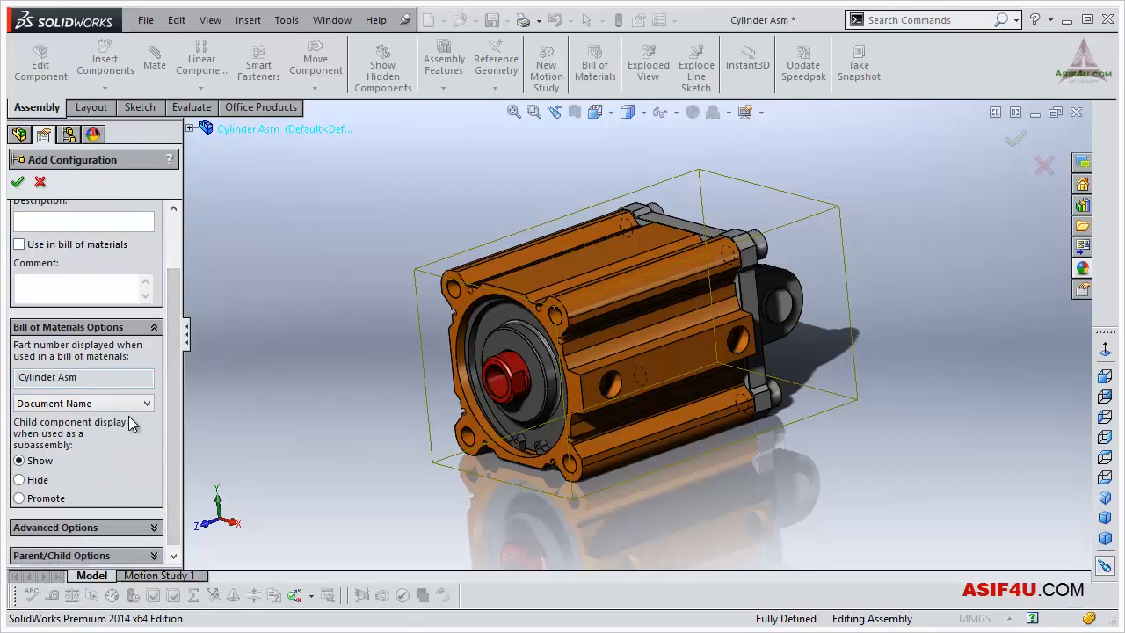
{"action": "scroll", "coordinate": [173, 466], "scroll_direction": "down", "scroll_amount": 1}
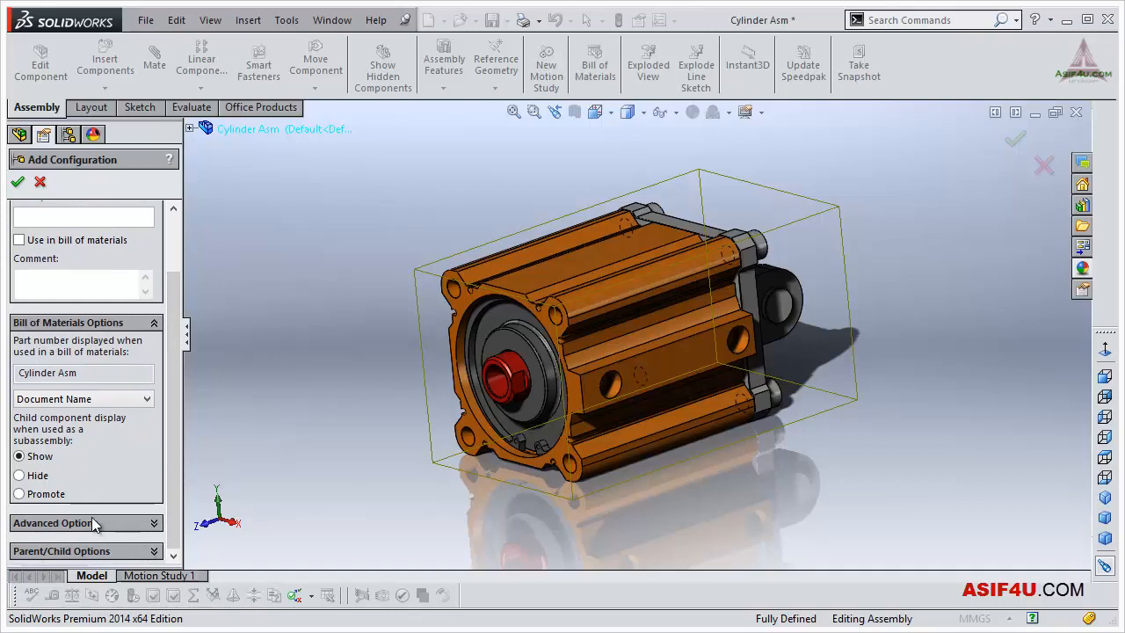
{"action": "scroll", "coordinate": [176, 464], "scroll_direction": "up", "scroll_amount": 1}
{"action": "scroll", "coordinate": [176, 461], "scroll_direction": "up", "scroll_amount": 3}
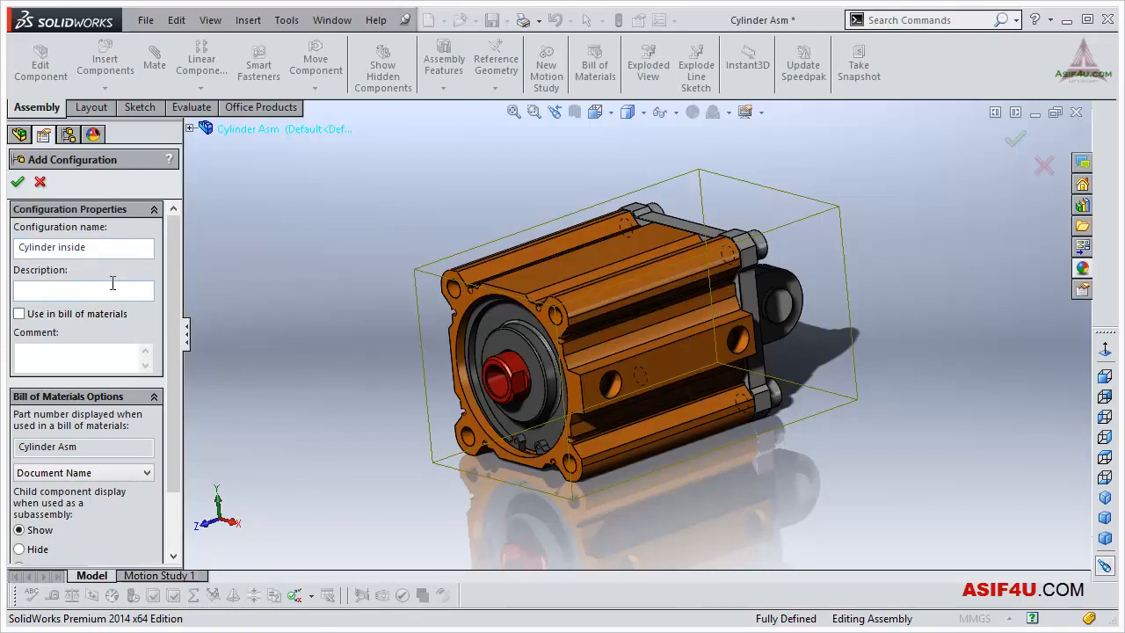
{"action": "left_click", "coordinate": [18, 182]}
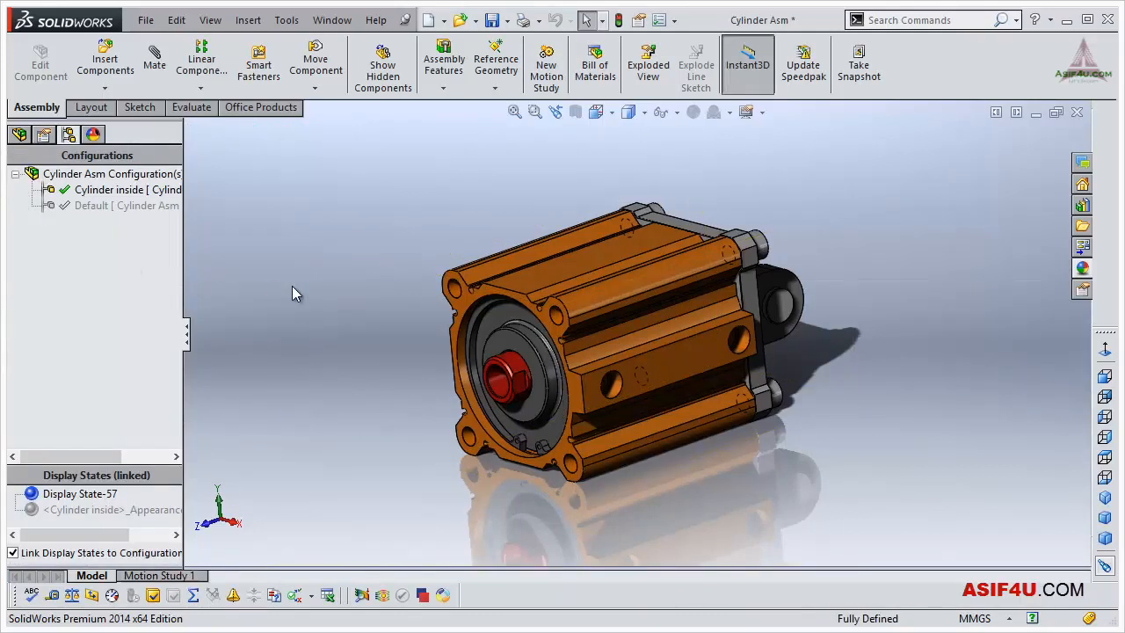
- Return to the design tree and widen it to make the active configuration's name beside the assembly name readable
{"action": "left_click", "coordinate": [126, 205]}
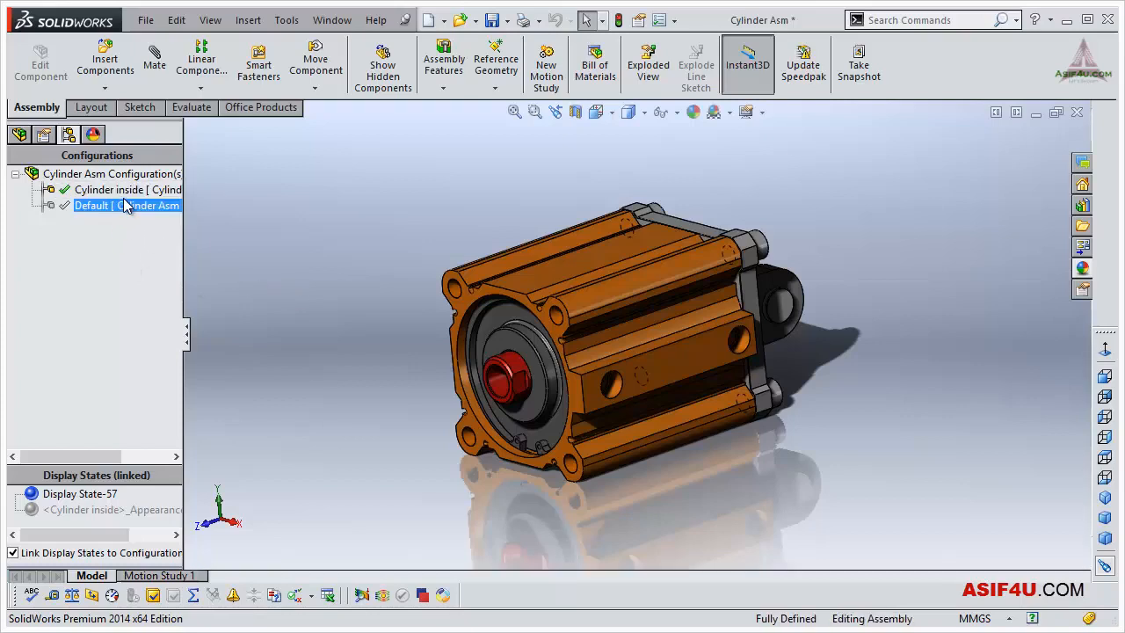
{"action": "left_click", "coordinate": [125, 314]}
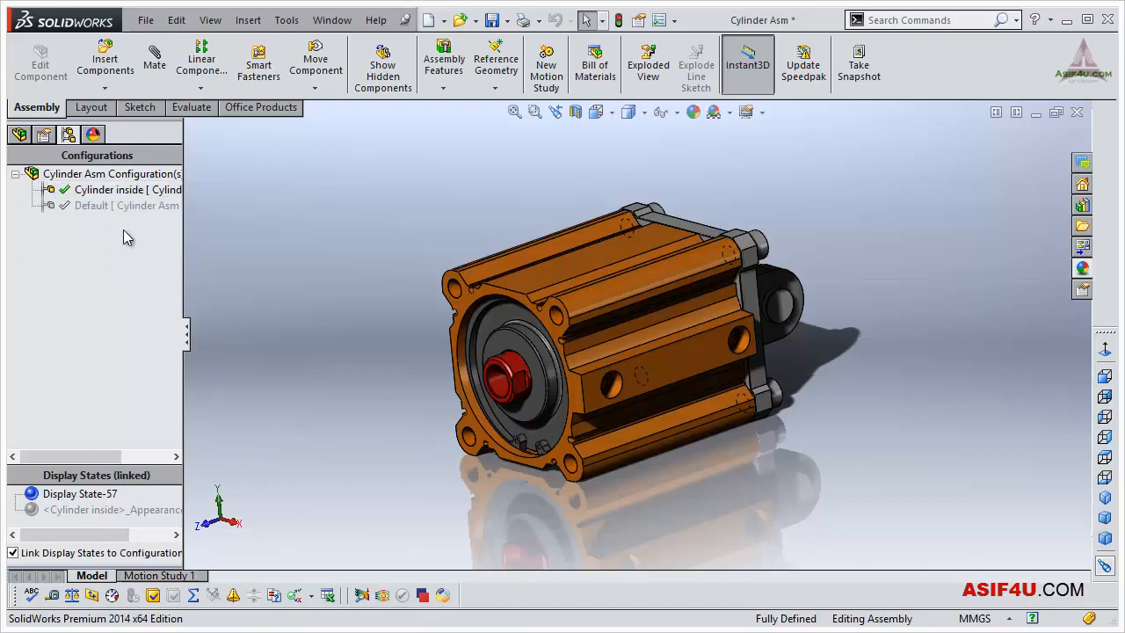
{"action": "left_click", "coordinate": [19, 136]}
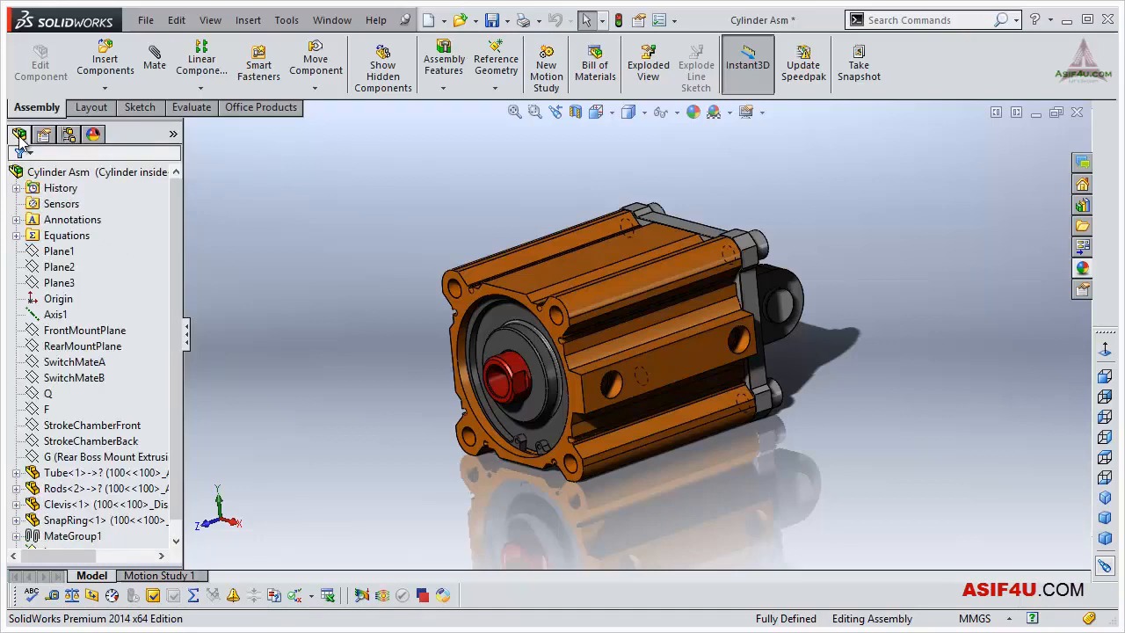
{"action": "left_click", "coordinate": [91, 171]}
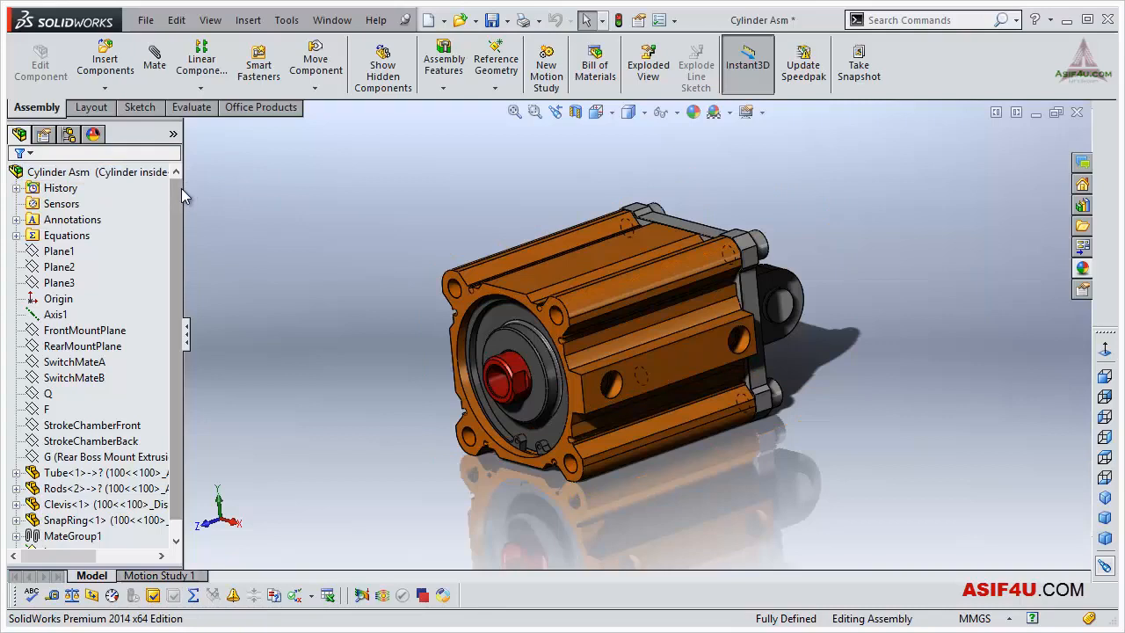
{"action": "left_click_drag", "start_coordinate": [182, 188], "coordinate": [254, 188]}
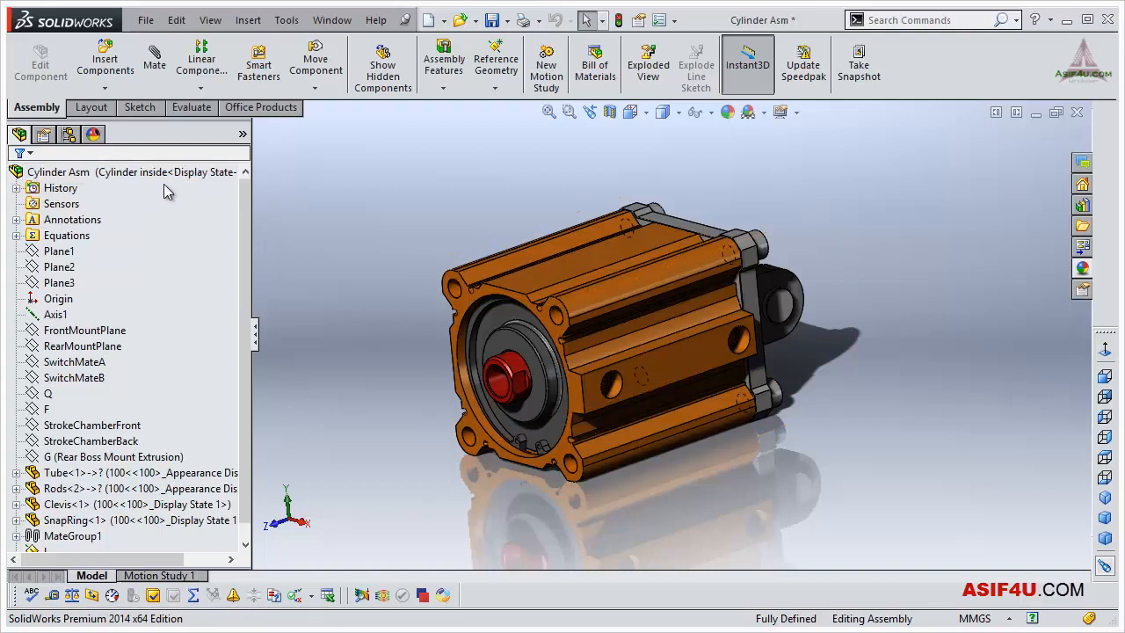
- Switch the assembly to the Default configuration and back to Cylinder inside
{"action": "left_click", "coordinate": [68, 134]}
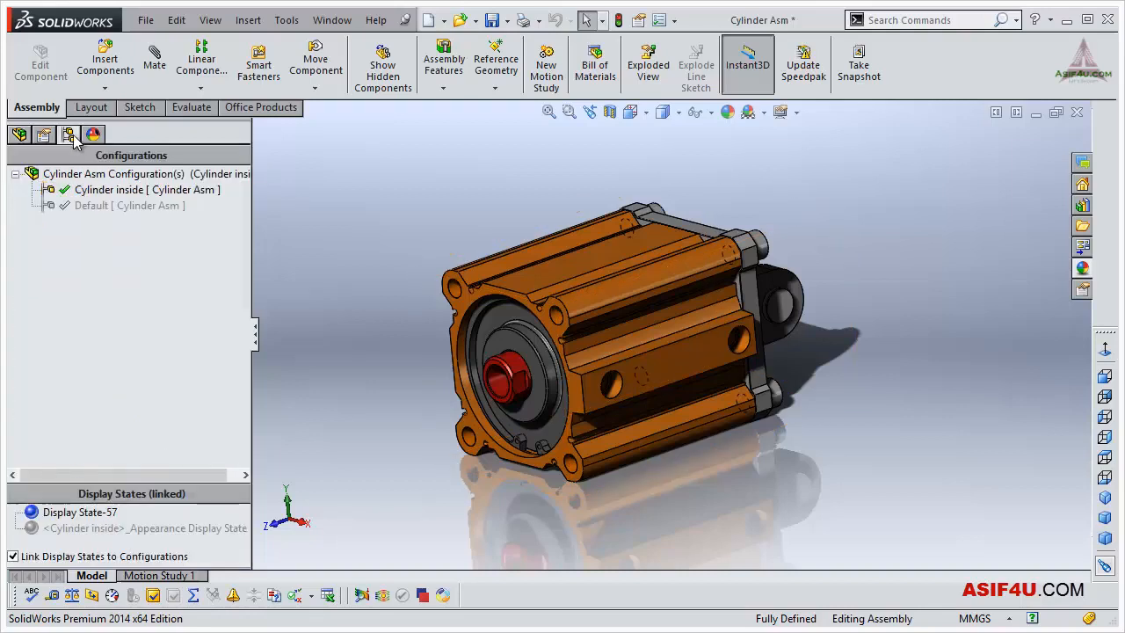
{"action": "left_click", "coordinate": [93, 191]}
{"action": "left_click", "coordinate": [101, 206]}
{"action": "left_click", "coordinate": [90, 207]}
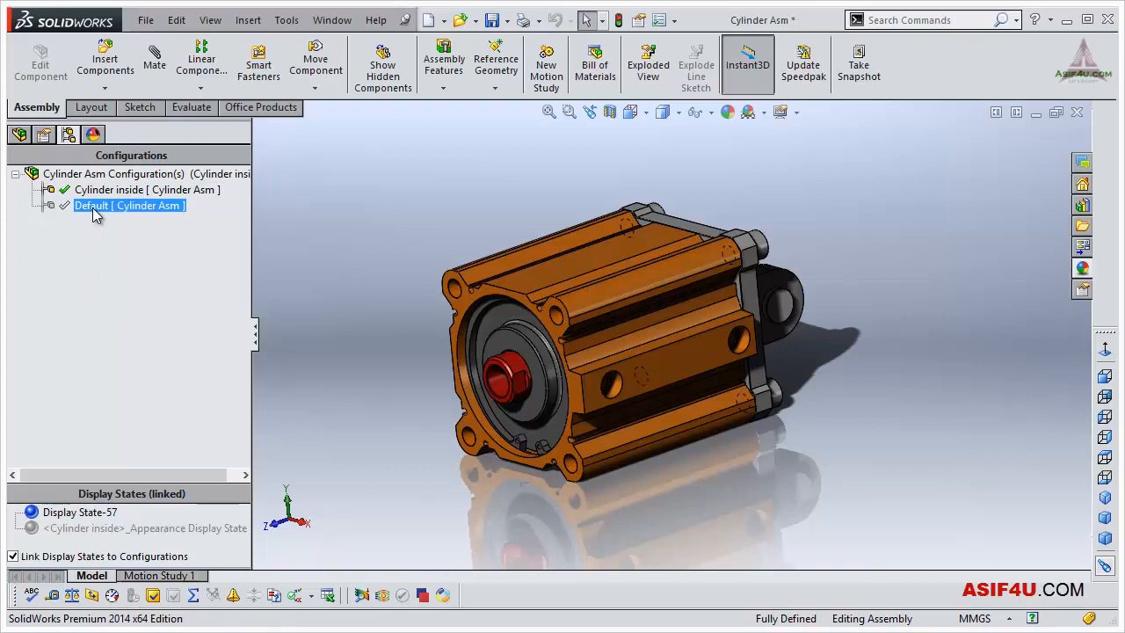
{"action": "double_click", "coordinate": [92, 208]}
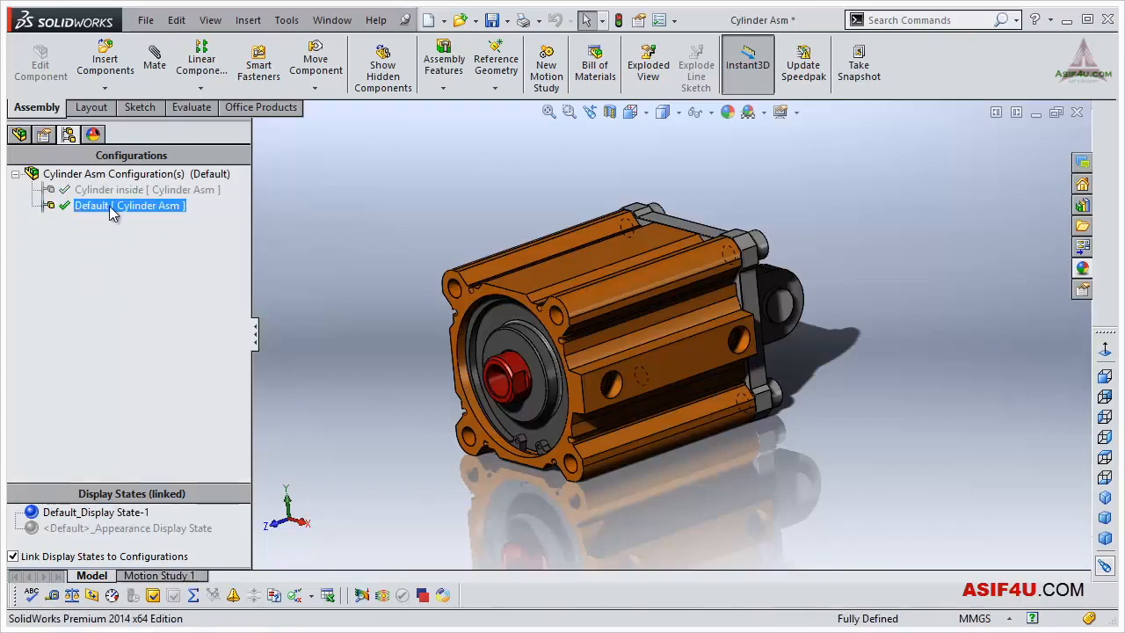
{"action": "left_click", "coordinate": [157, 260]}
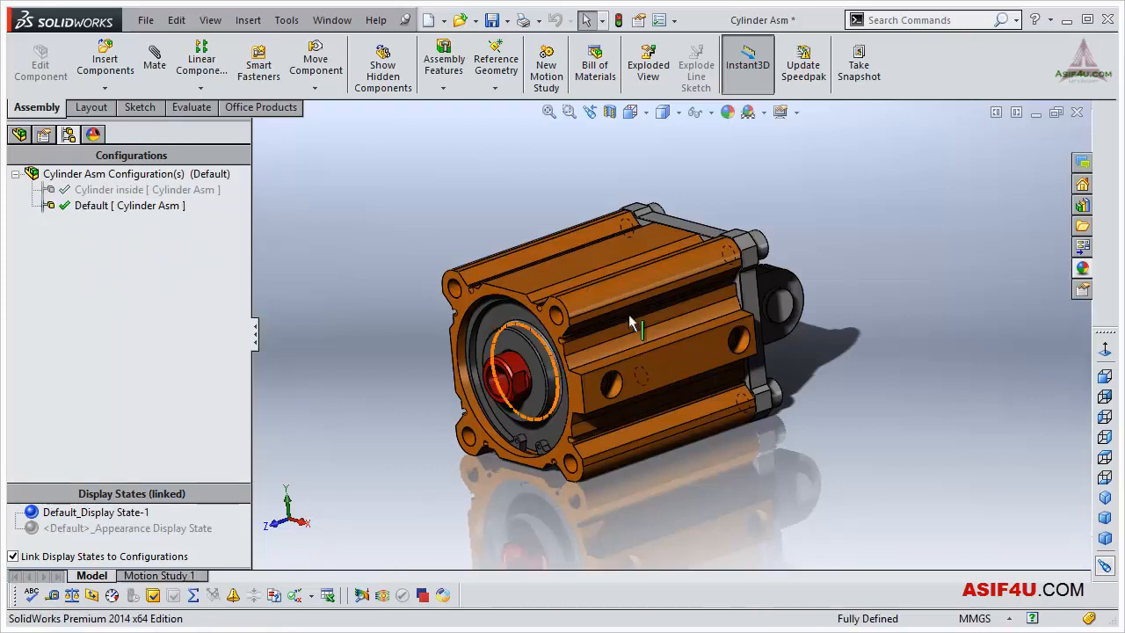
{"action": "double_click", "coordinate": [111, 190]}
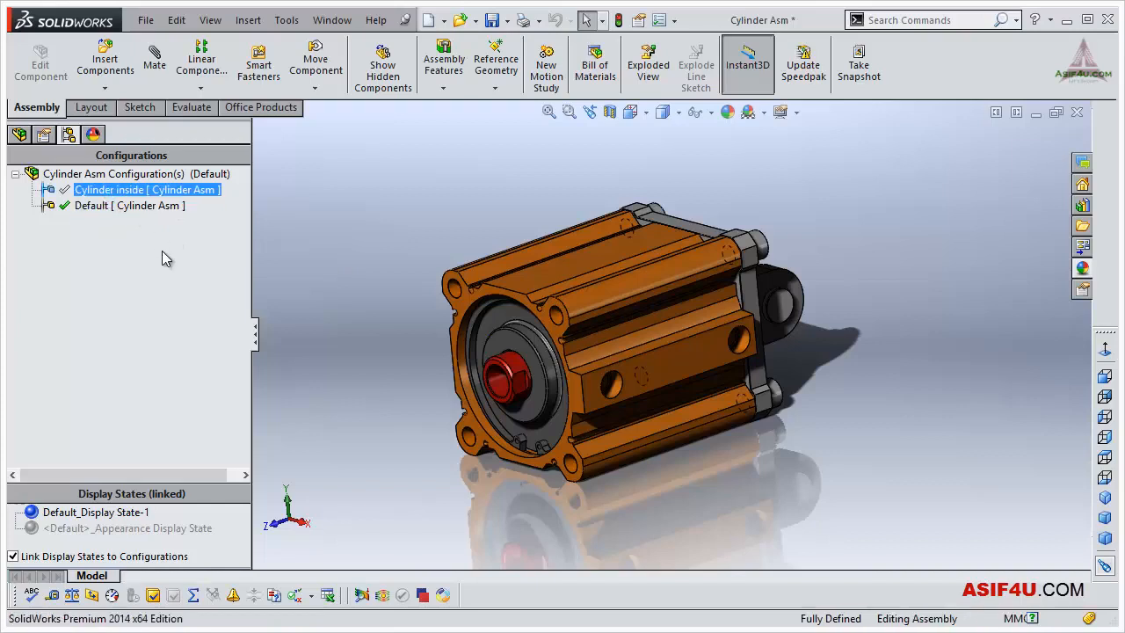